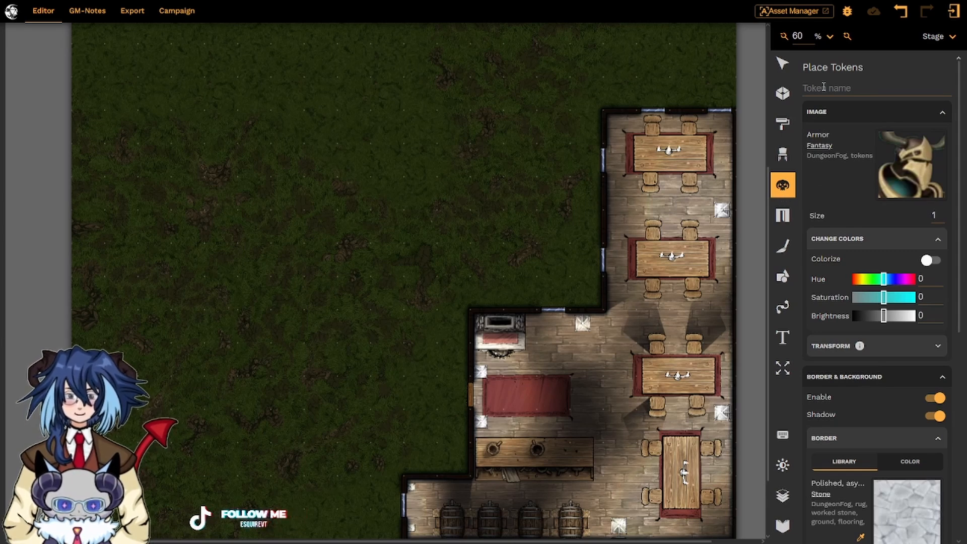
# Name the new token Barkeep and search the Fantasy pack for "human" to choose the Human portrait as its image.
pyautogui.click(853, 88)
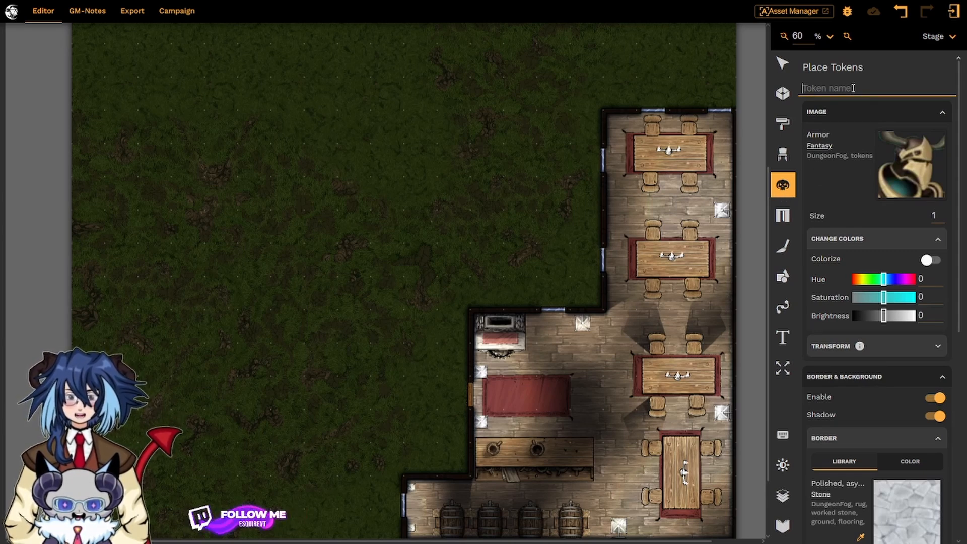
pyautogui.write('Barkeep')
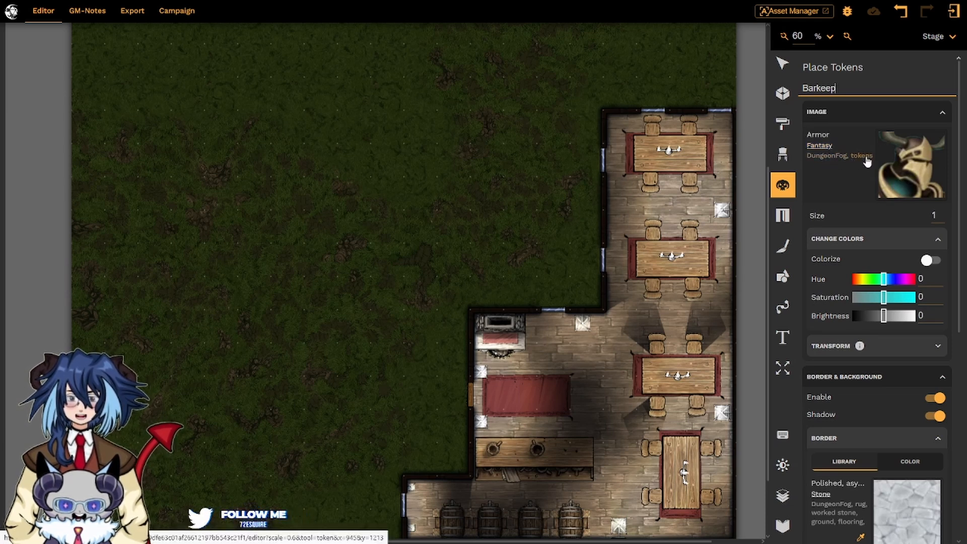
pyautogui.click(901, 167)
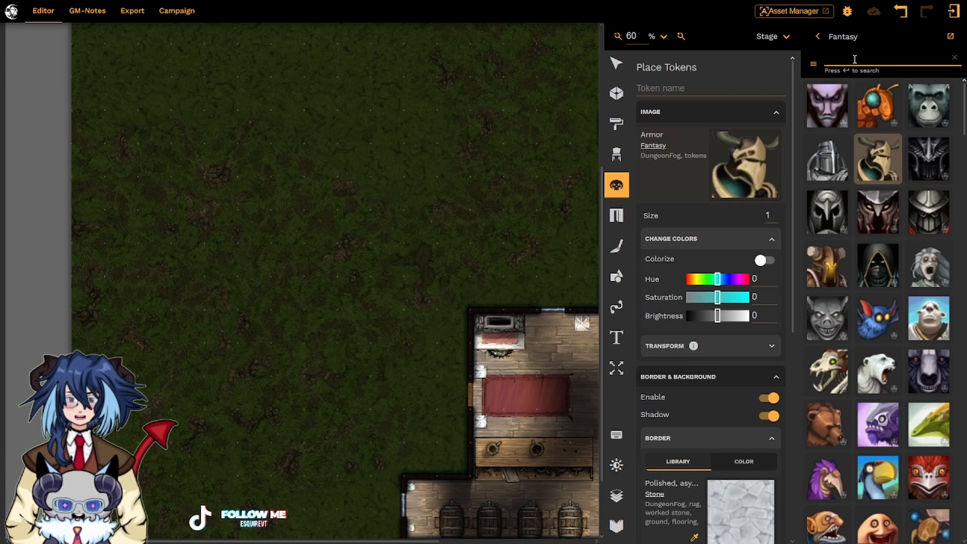
pyautogui.write('human')
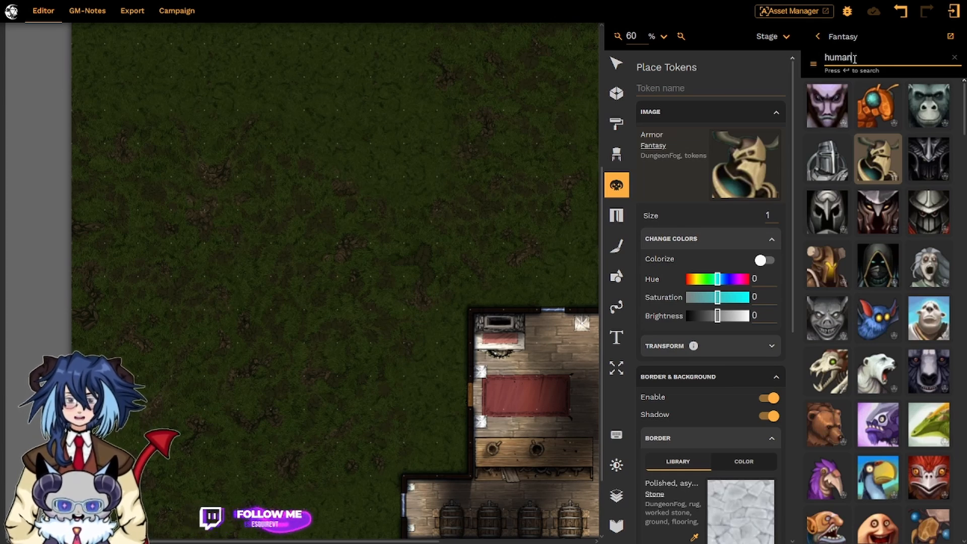
pyautogui.press('Return')
pyautogui.click(831, 108)
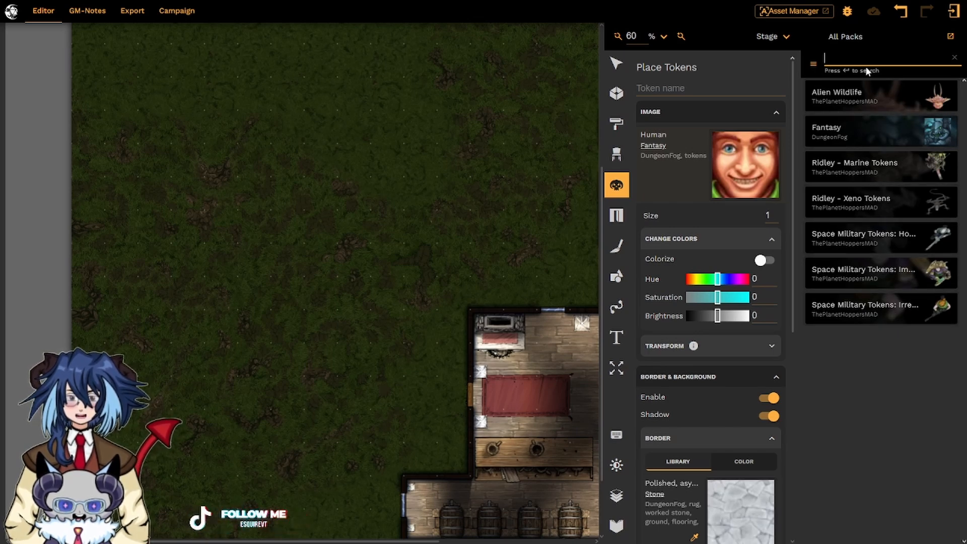
# Search all token packs for "human".
pyautogui.click(848, 59)
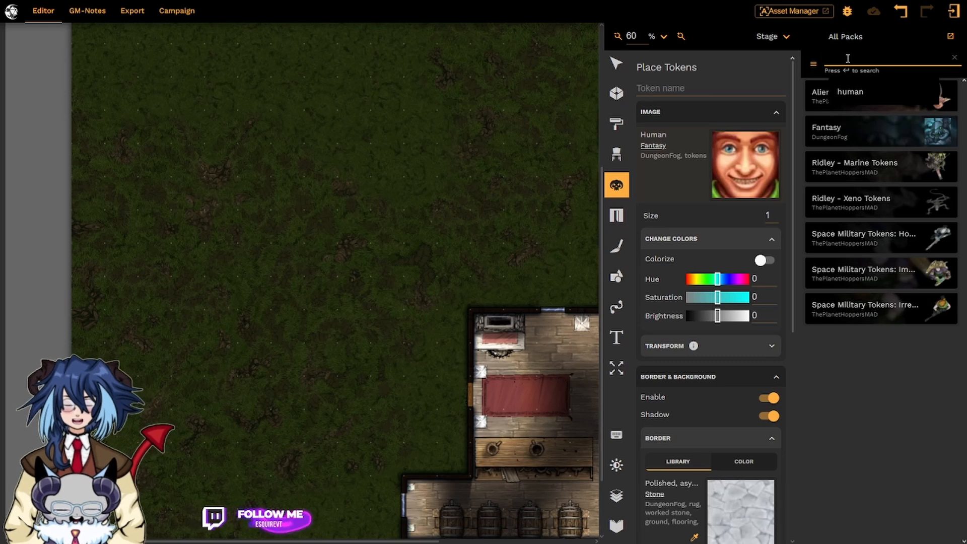
pyautogui.write('human')
pyautogui.press('Return')
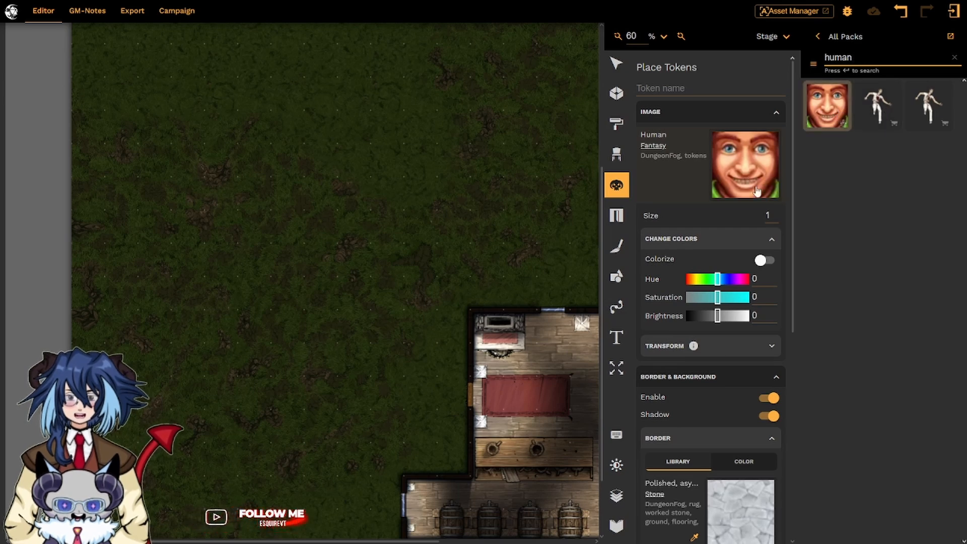
# Try to set the token's size to 10.
pyautogui.click(772, 215)
pyautogui.write('0')
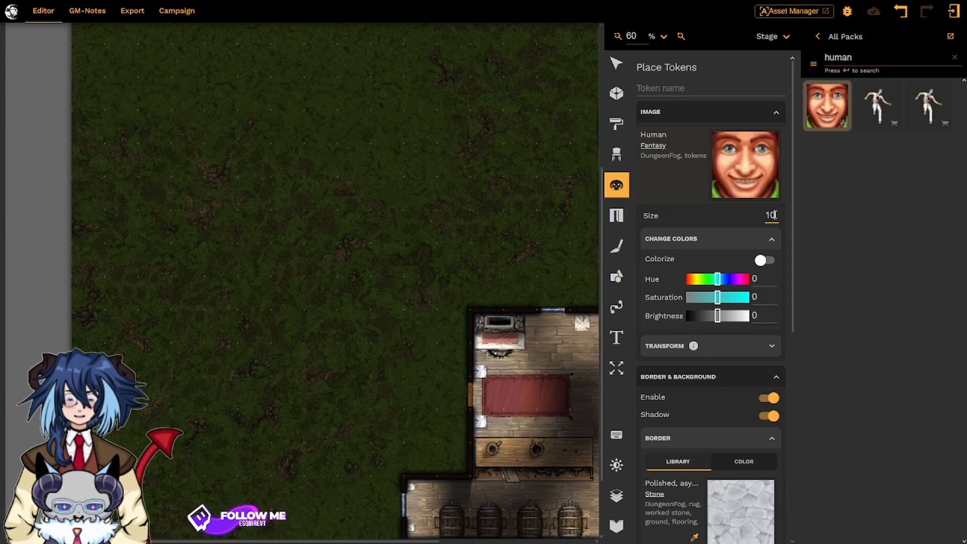
pyautogui.moveTo(776, 215); pyautogui.dragTo(738, 212)
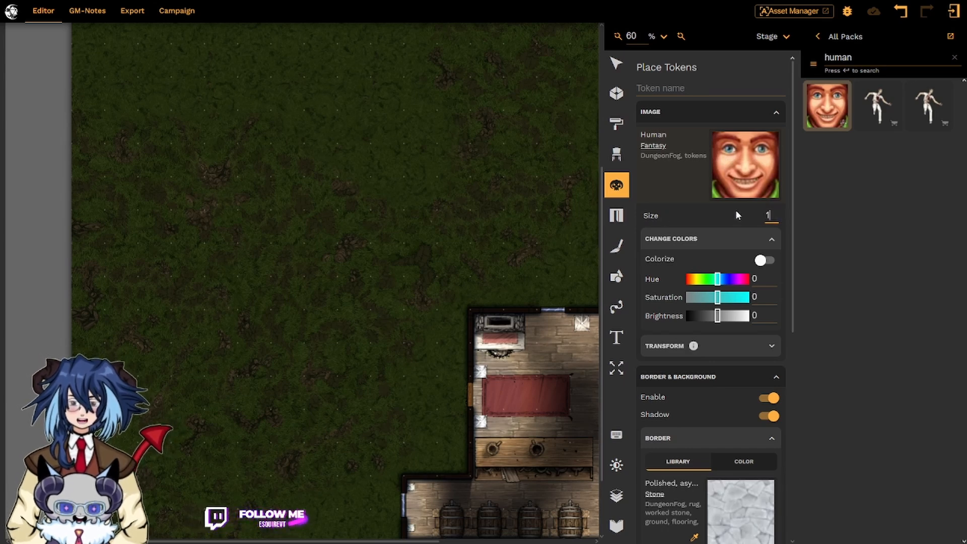
pyautogui.write('10')
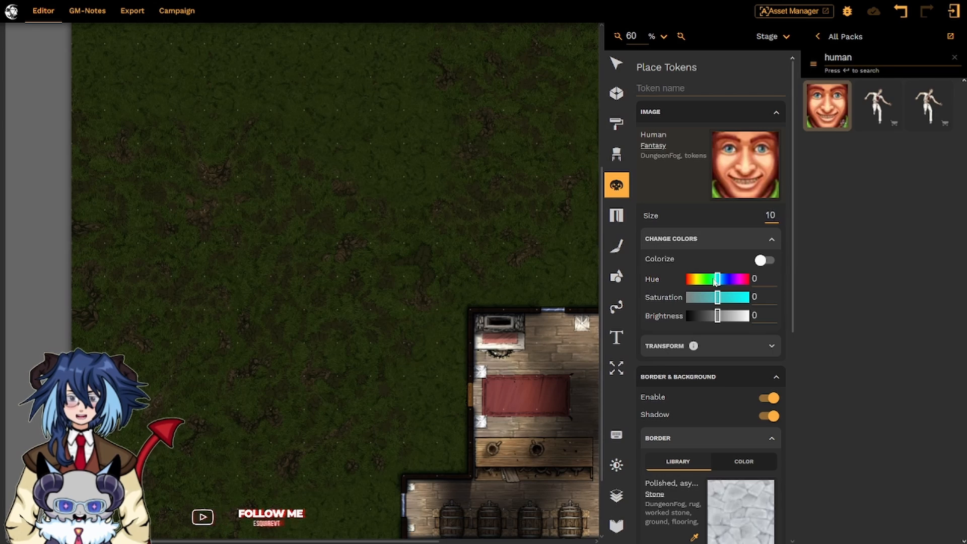
# Reveal the token's transform options, and switch its border and background and its shadow off and back on.
pyautogui.click(774, 243)
pyautogui.click(774, 266)
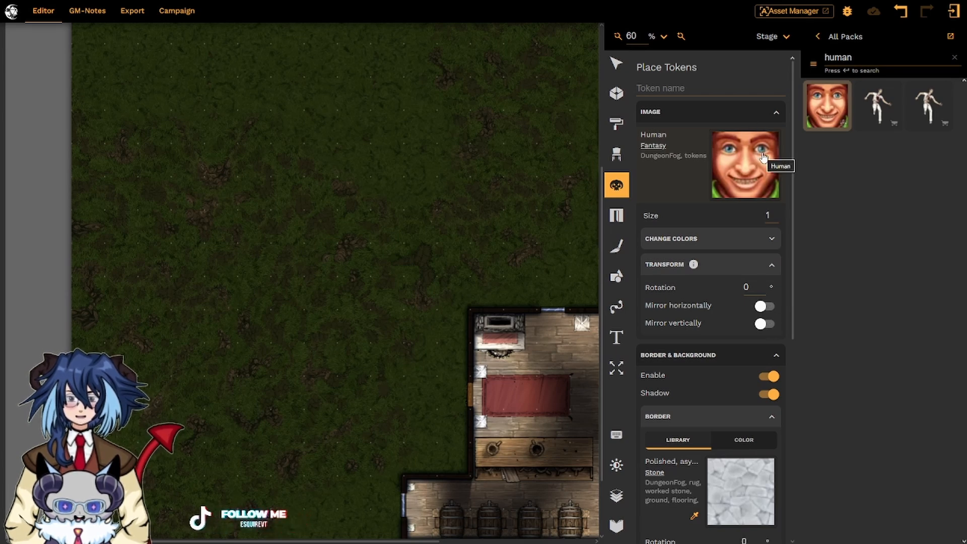
pyautogui.scroll(-4, 746, 323)
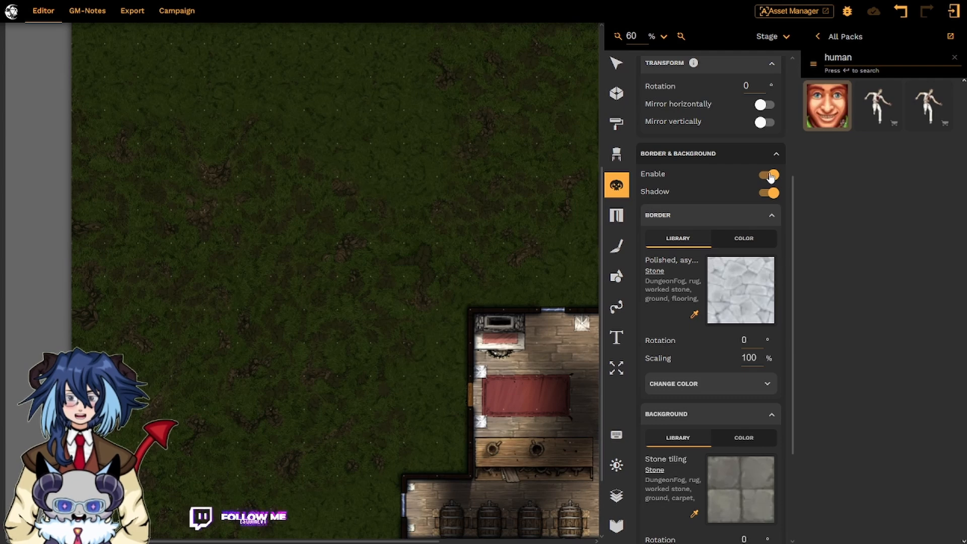
pyautogui.click(770, 175)
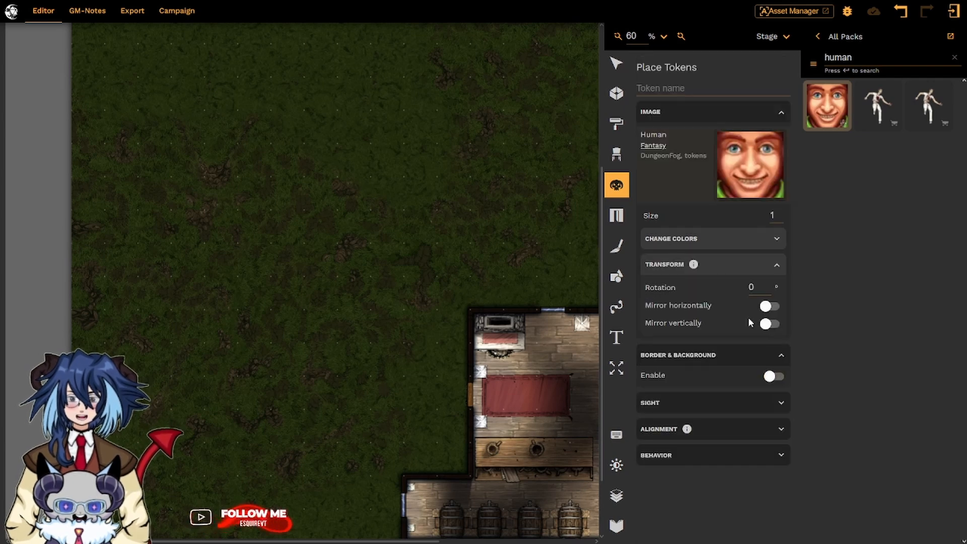
pyautogui.click(771, 378)
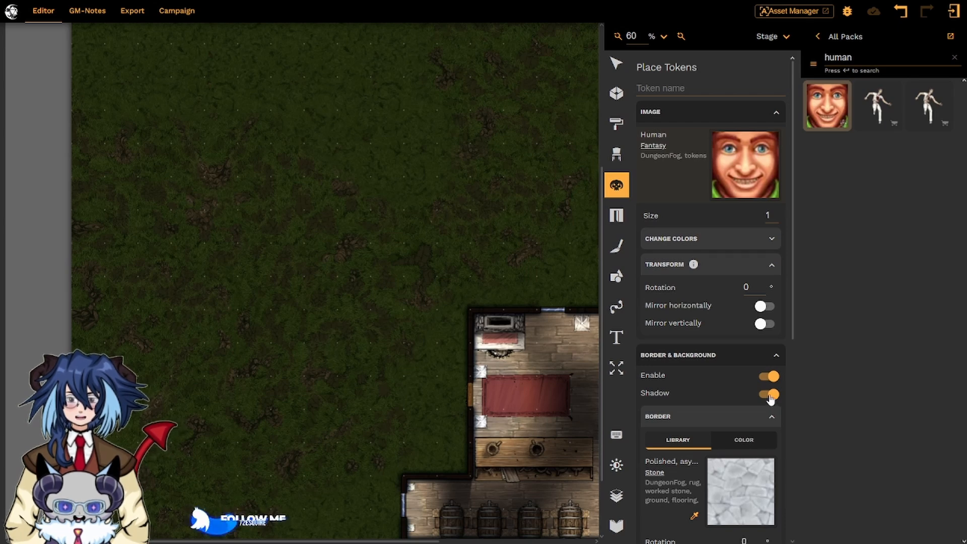
pyautogui.click(771, 396)
pyautogui.click(771, 395)
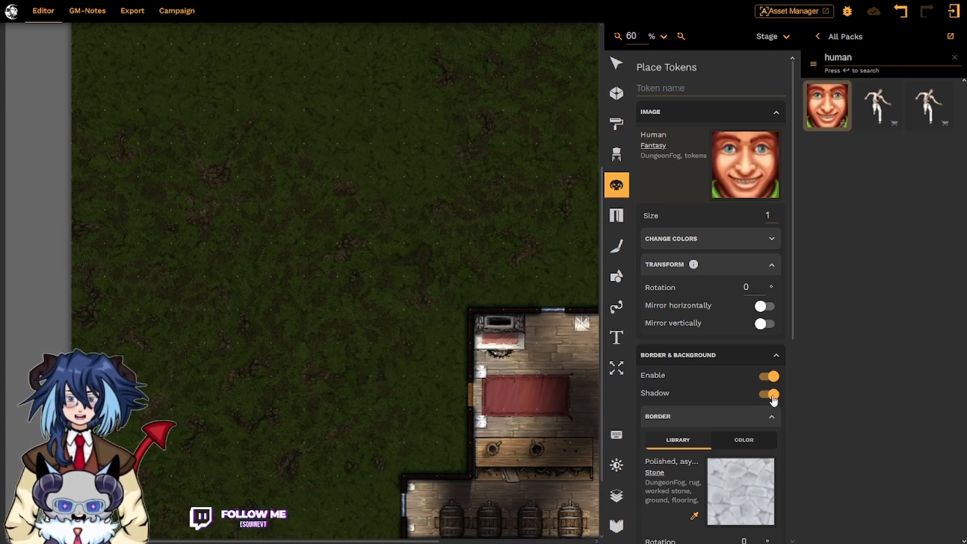
# Place the Human token on the tavern floor beside the barrels, near the end of the bar counter.
pyautogui.scroll(-3, 774, 400)
pyautogui.scroll(-1, 773, 399)
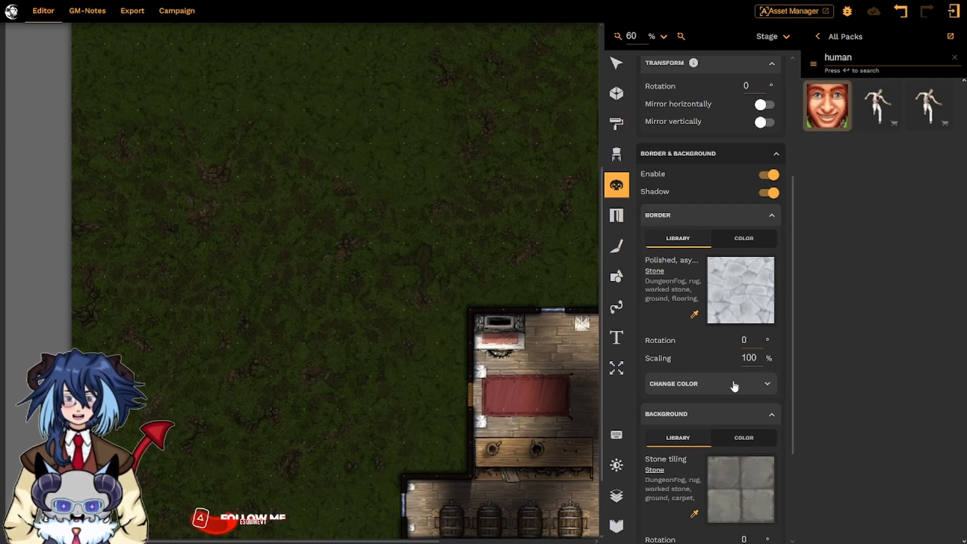
pyautogui.moveTo(597, 481); pyautogui.dragTo(463, 397)
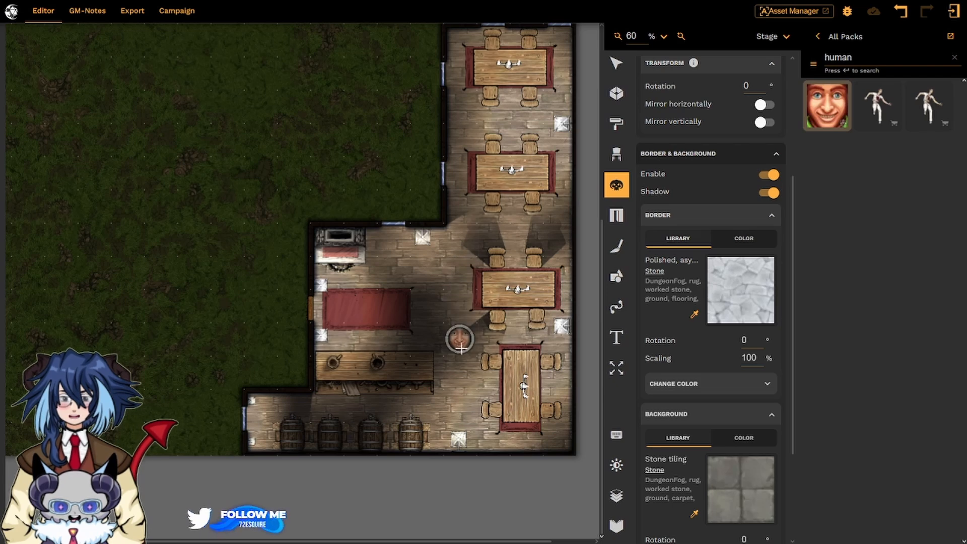
pyautogui.click(439, 409)
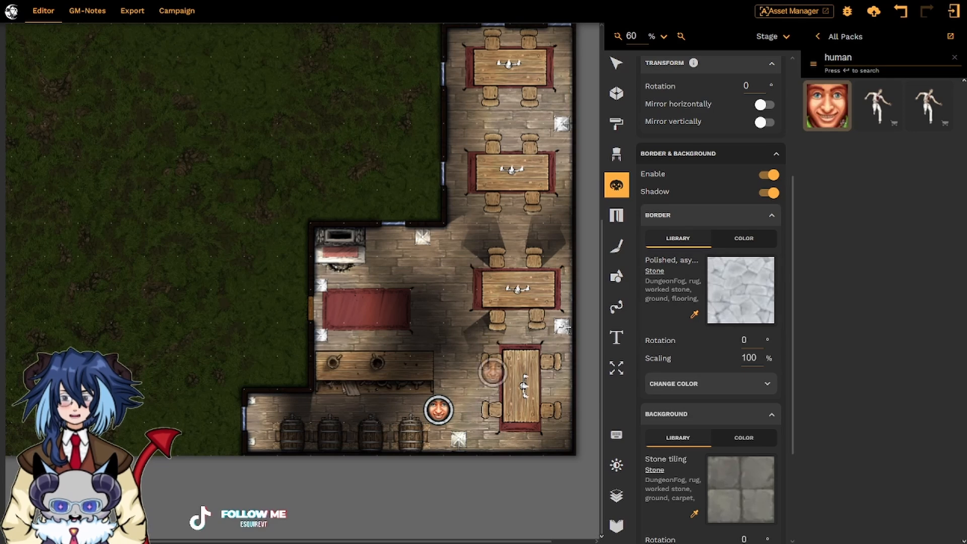
# Enable sight for the placed Human token and try to set its sight range to 30 ft.
pyautogui.click(617, 63)
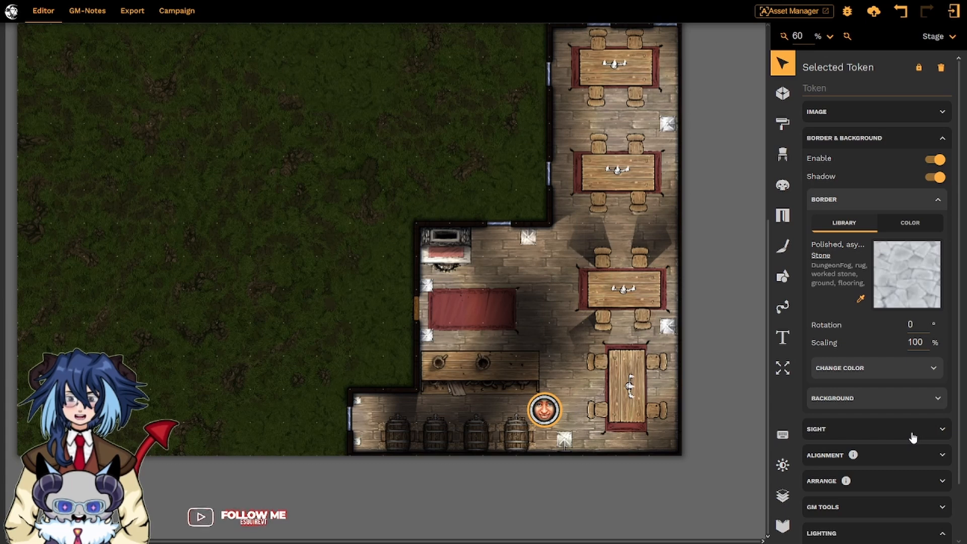
pyautogui.click(942, 431)
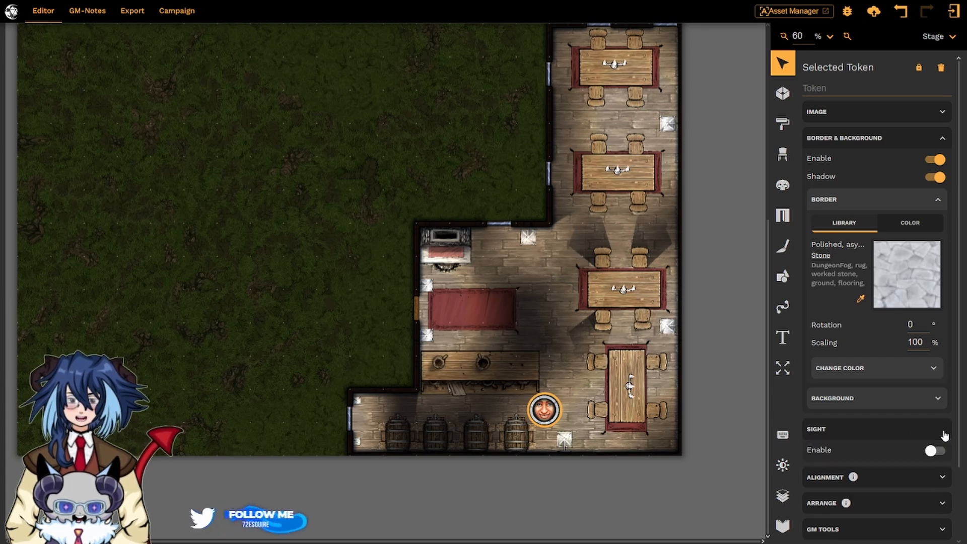
pyautogui.click(936, 452)
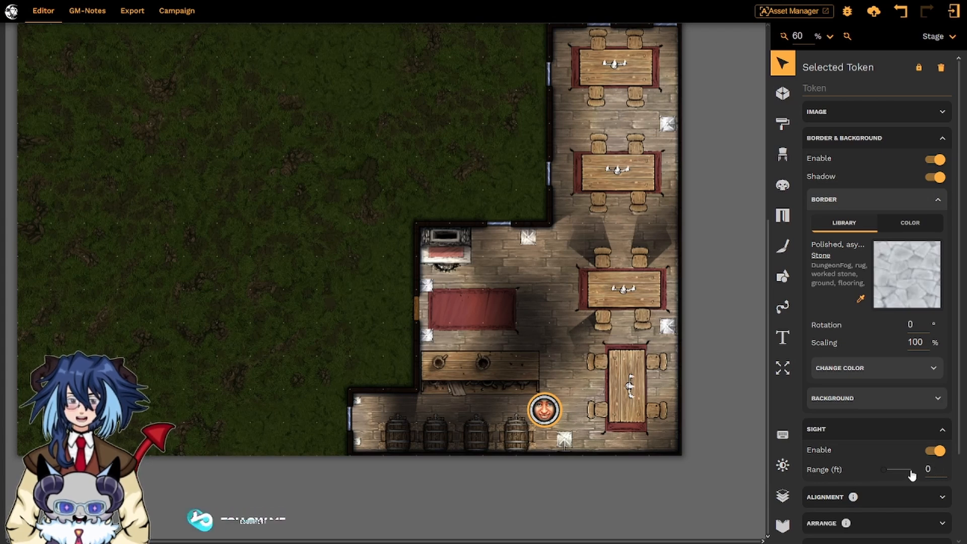
pyautogui.click(938, 468)
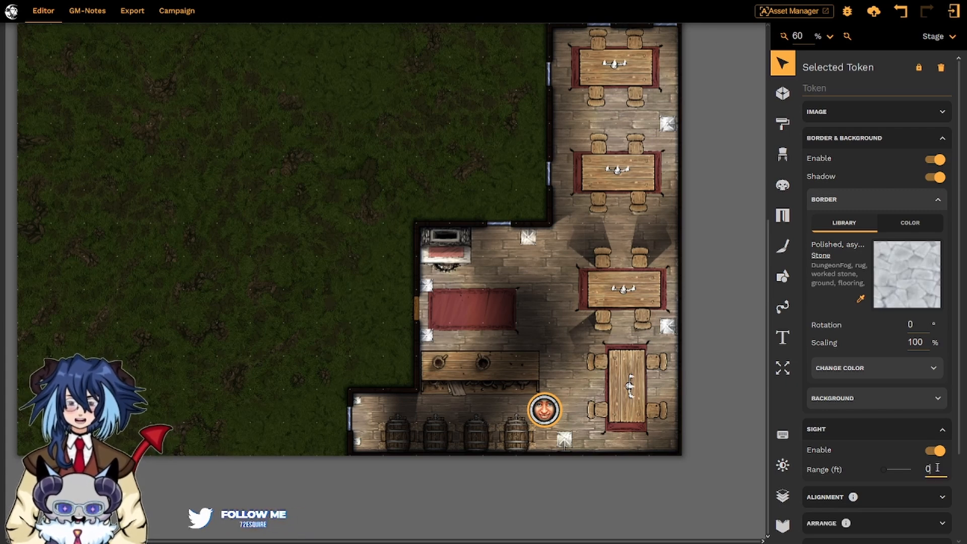
pyautogui.write('30')
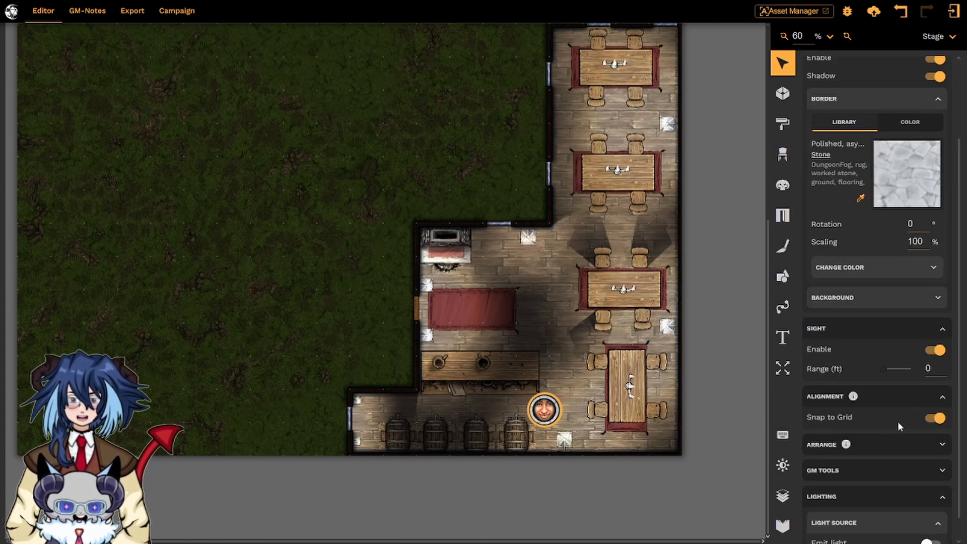
# Examine the placed token's arrange options for its stacking order.
pyautogui.click(944, 445)
pyautogui.scroll(-2, 946, 448)
pyautogui.scroll(-1, 946, 448)
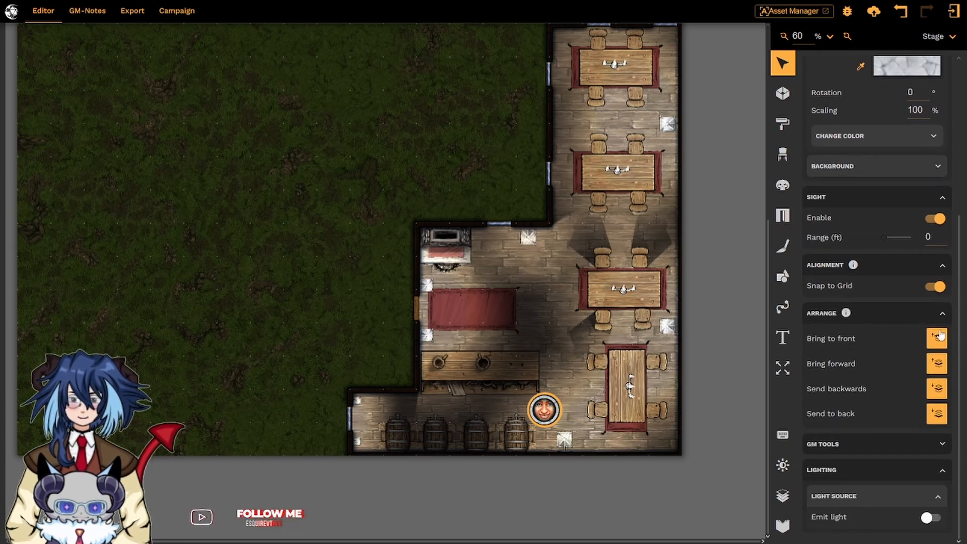
pyautogui.moveTo(944, 318)
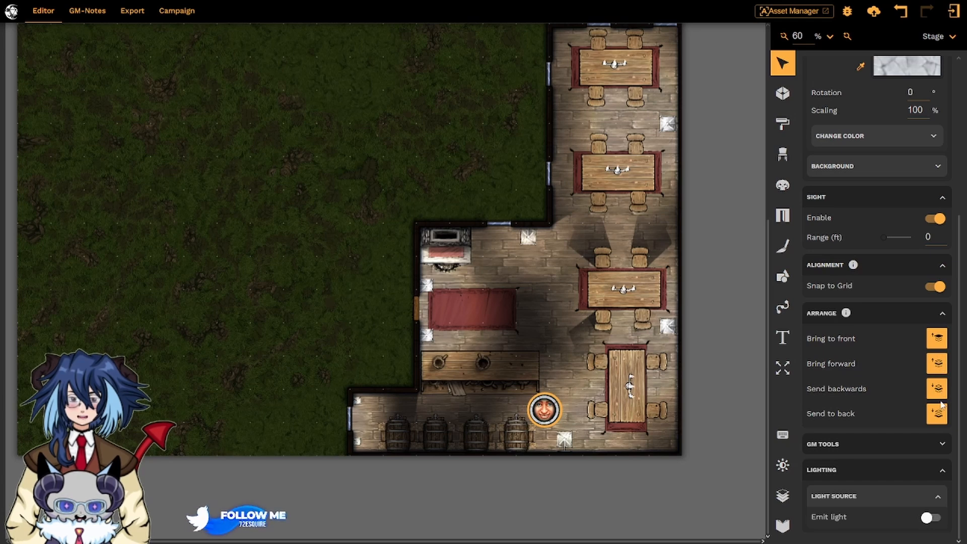
# Conceal the token with the GM tools, and switch the concealment off again.
pyautogui.click(939, 417)
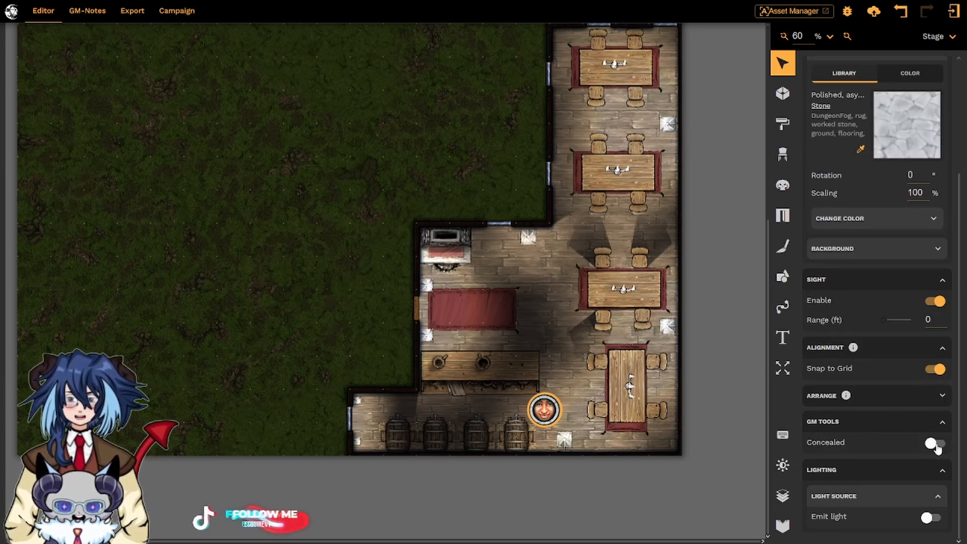
pyautogui.click(936, 444)
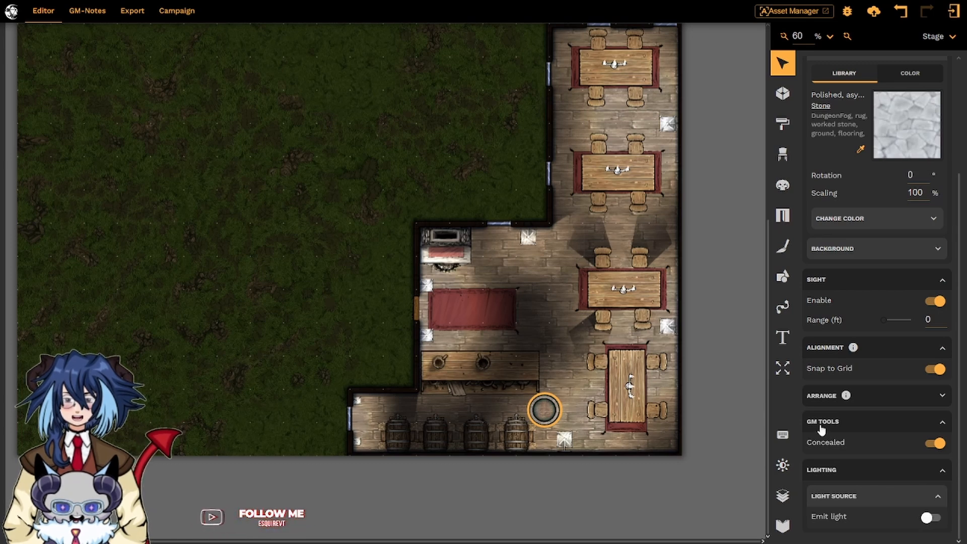
pyautogui.click(937, 443)
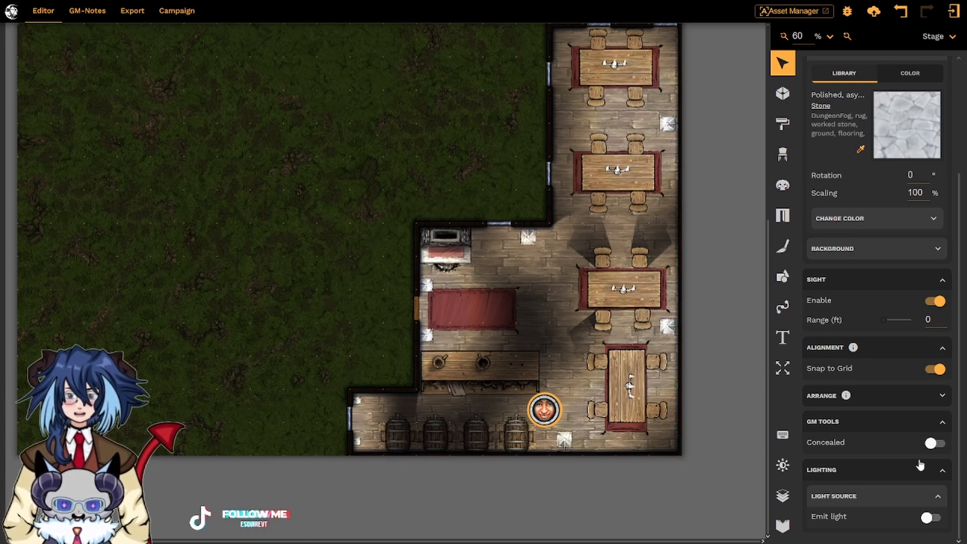
# Search the texture library for "wood" and apply the old wooden texture from the Wood pack to the token's border.
pyautogui.scroll(2, 908, 447)
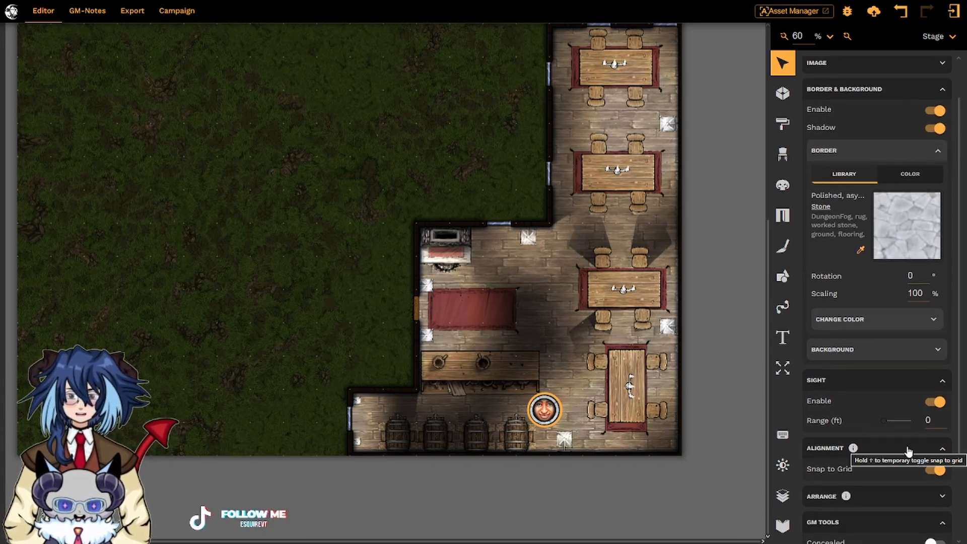
pyautogui.click(901, 222)
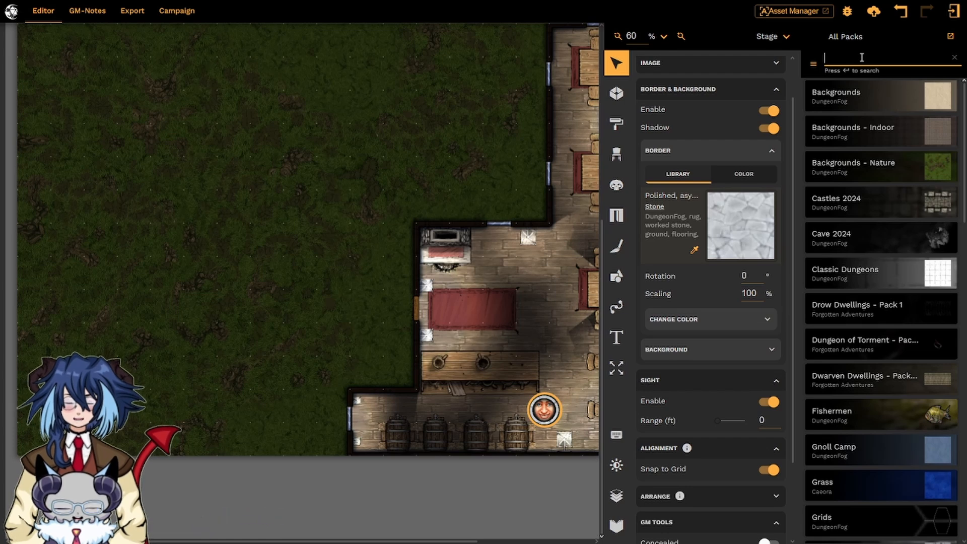
pyautogui.write('wood')
pyautogui.press('Return')
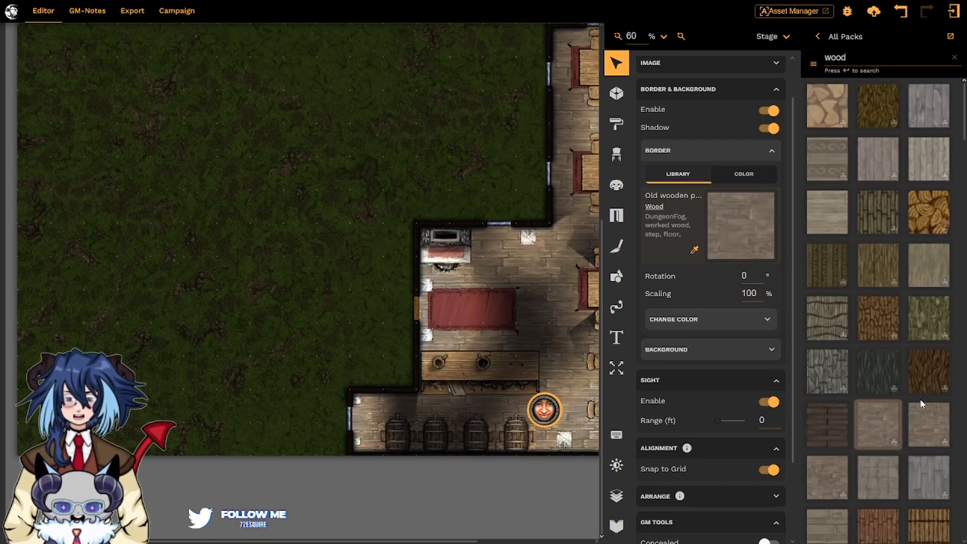
# Set the wooden border texture's rotation to 90° and its scaling to 50%, and inspect the token up close.
pyautogui.doubleClick(760, 275)
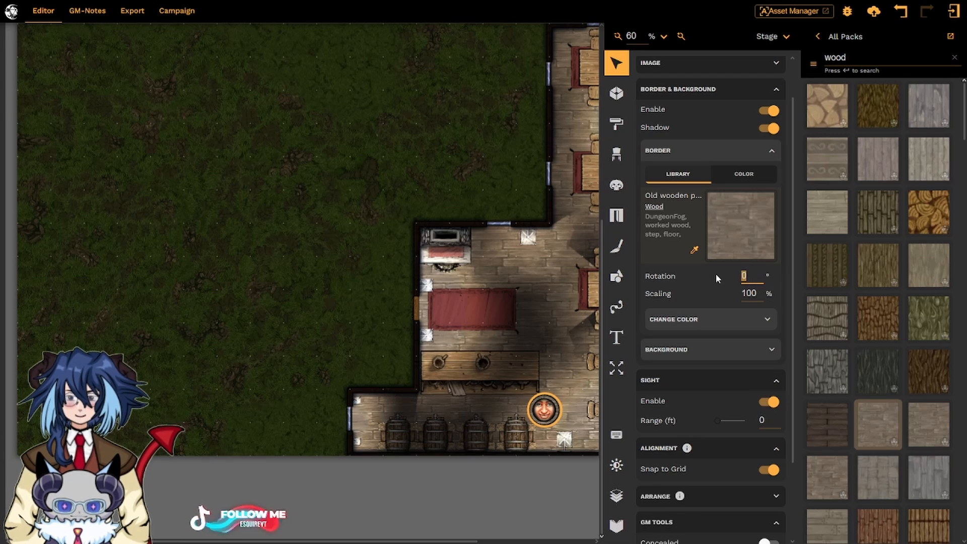
pyautogui.write('90')
pyautogui.press('Return')
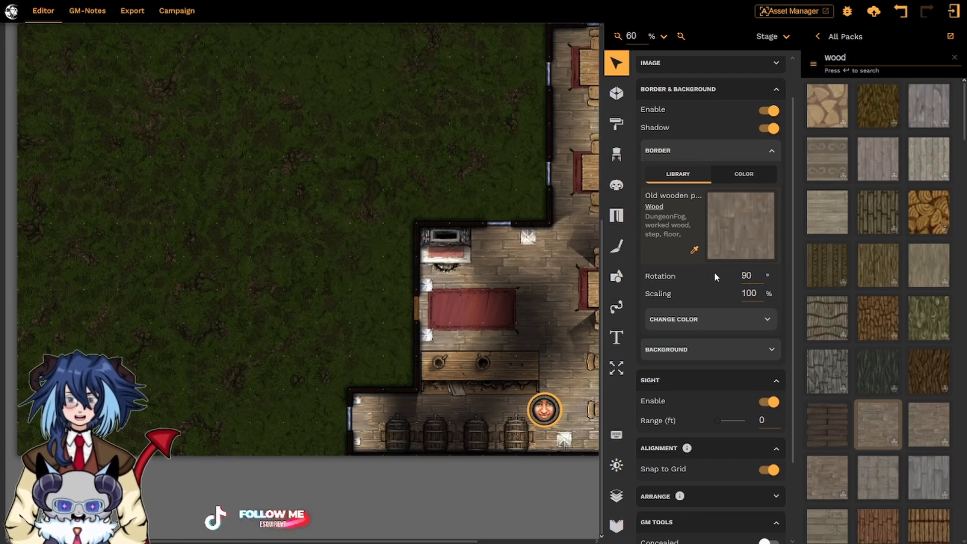
pyautogui.doubleClick(759, 294)
pyautogui.write('50')
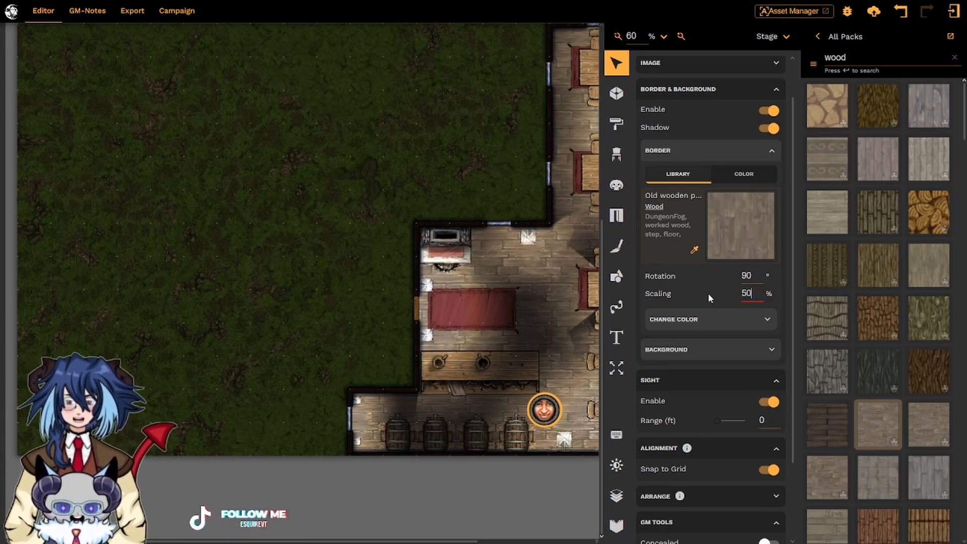
pyautogui.press('Return')
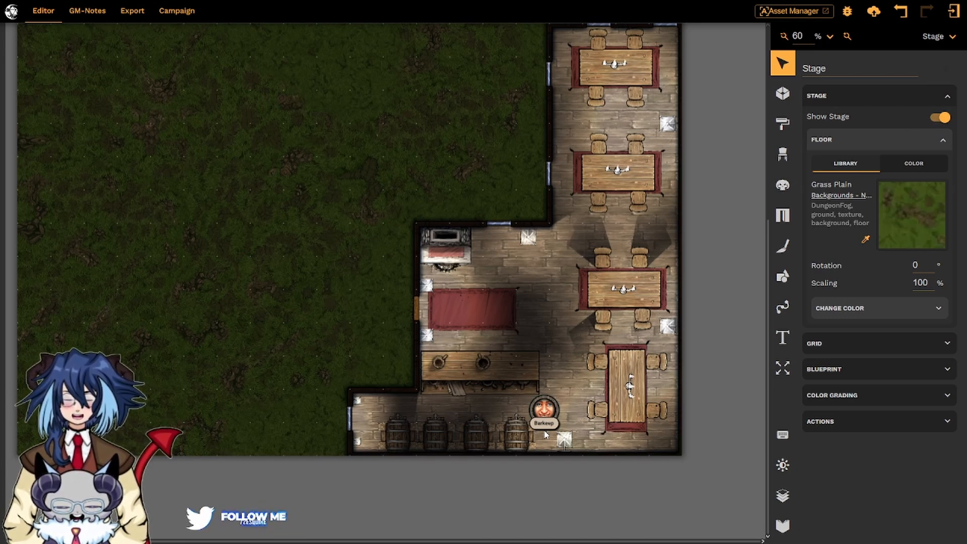
pyautogui.scroll(3, 546, 434)
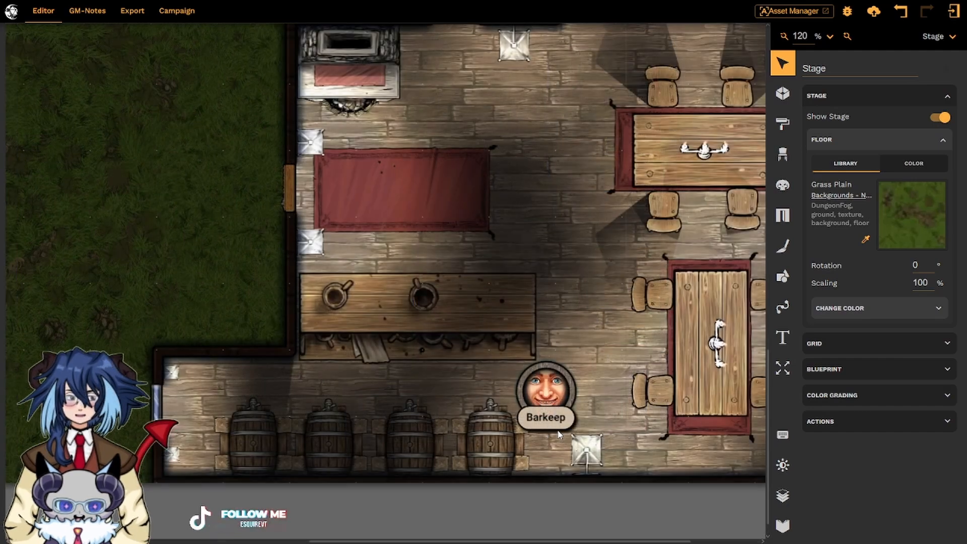